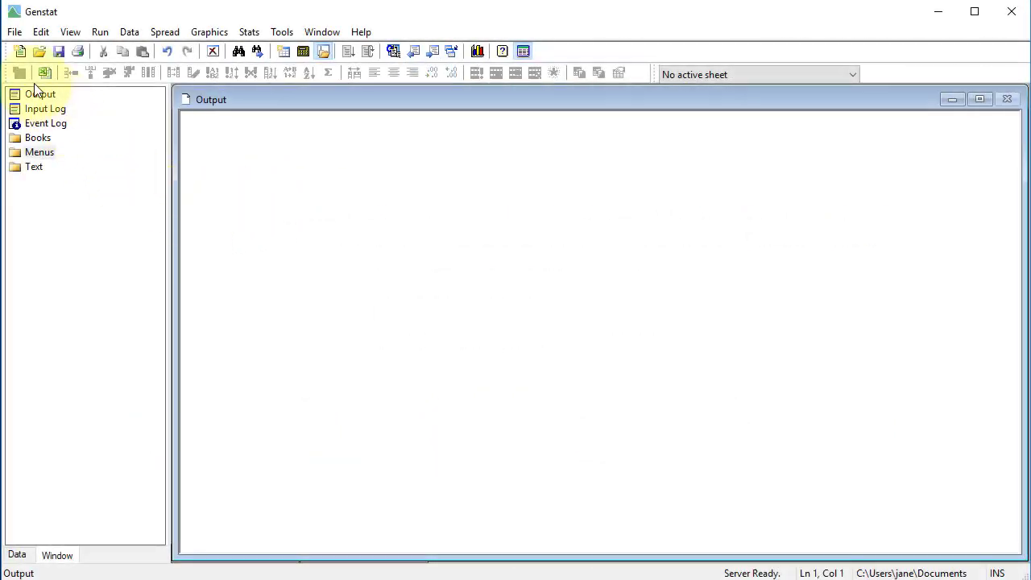
Step: Search the example data sets for 'sulphur' and open Sulphur.gsh in a spreadsheet
click(14, 32)
click(17, 87)
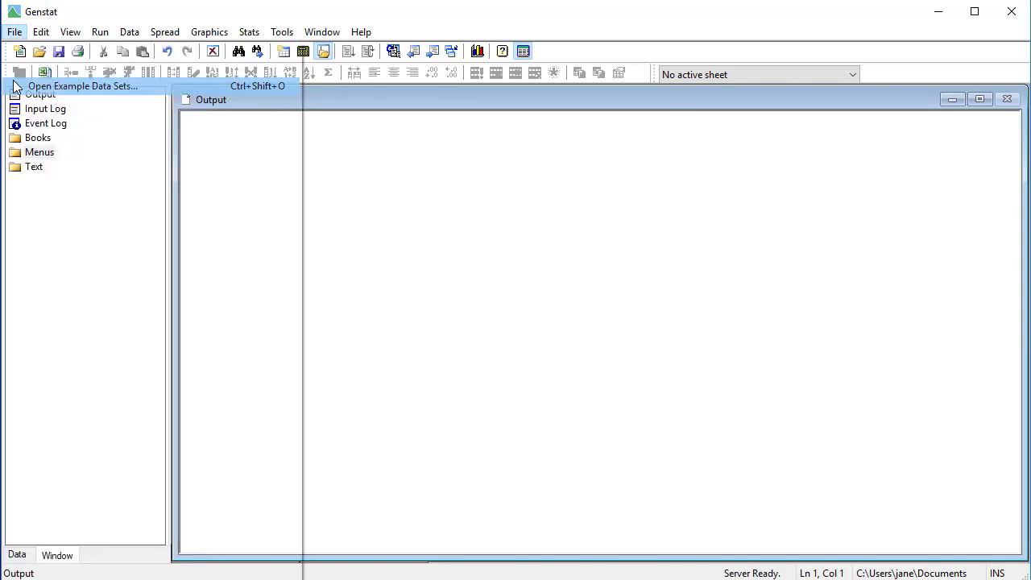
double_click(656, 248)
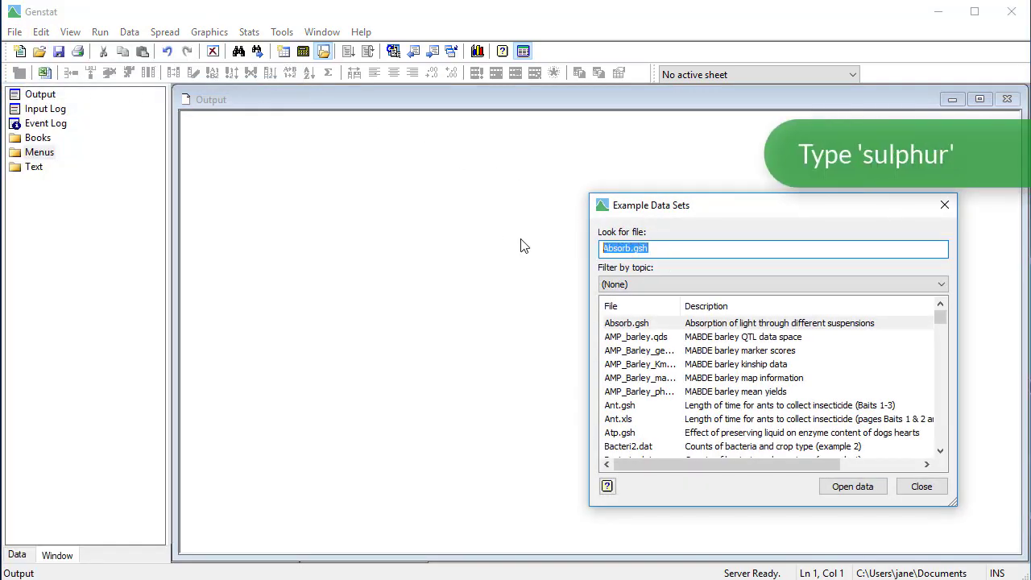
text(sulphur)
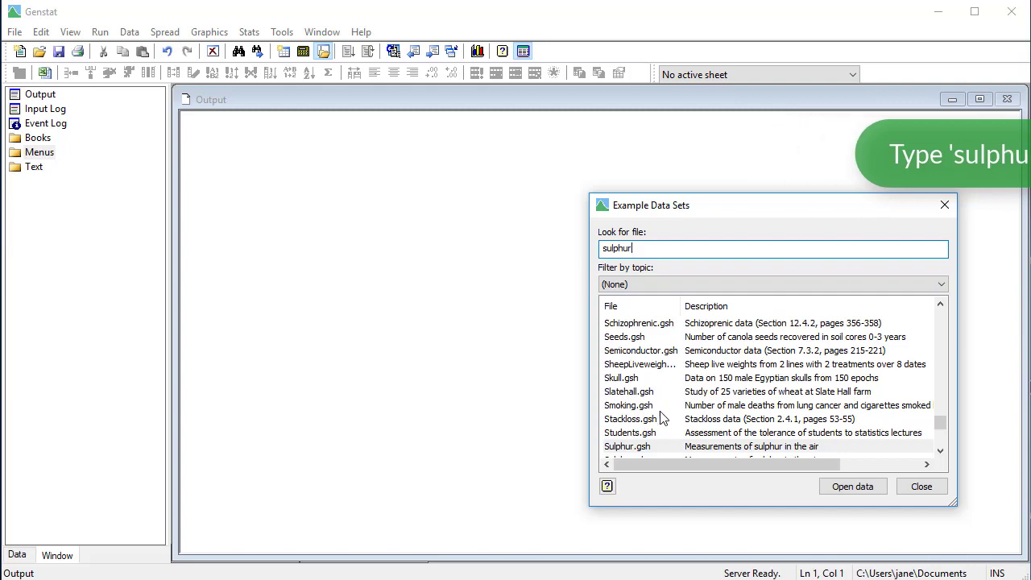
click(673, 446)
click(845, 487)
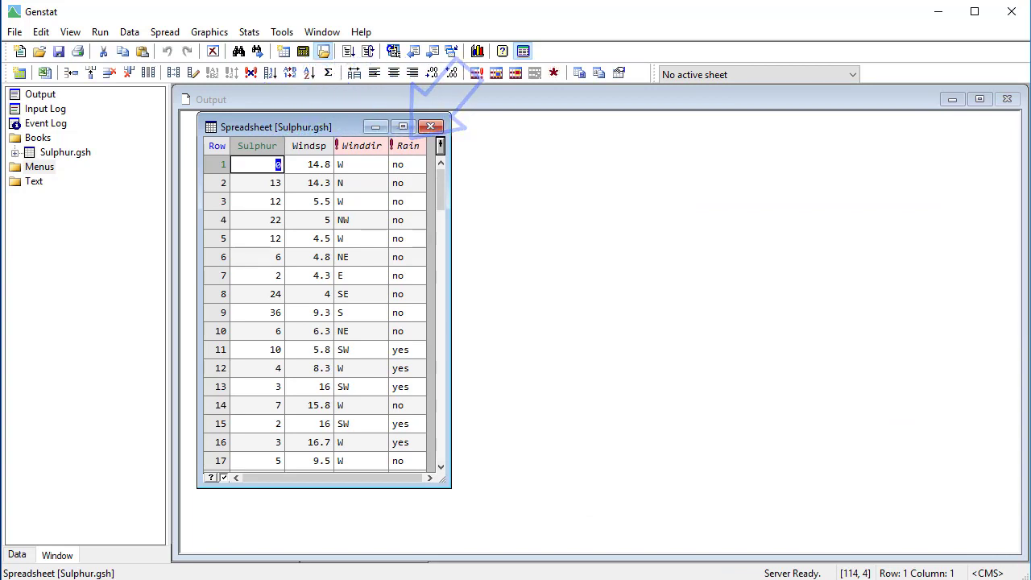
Step: Open the Calculate dialog from Data > Calculations
click(136, 34)
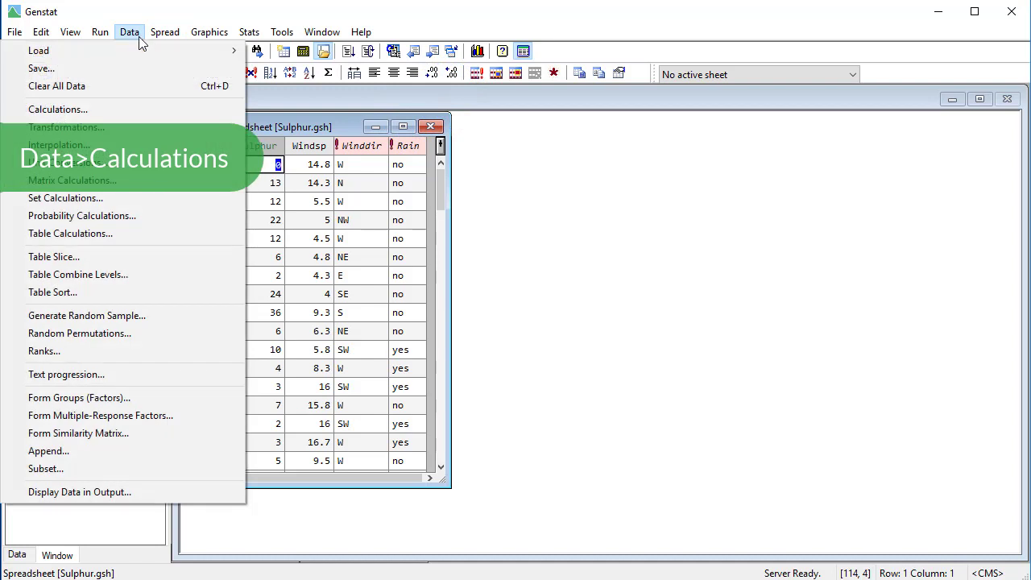
click(120, 109)
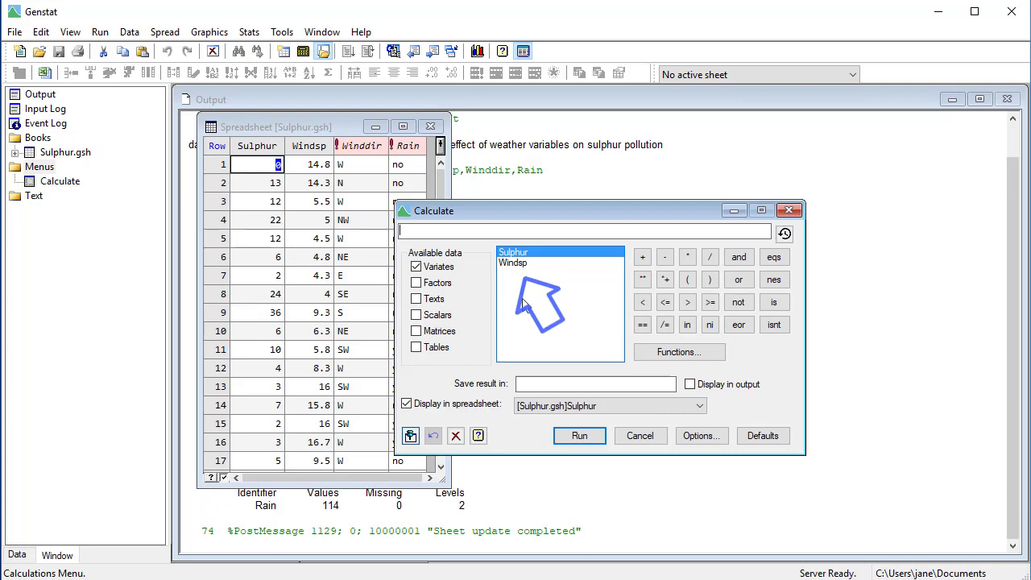
Step: Choose the Transformations function Logarithm to base 10, with Sulphur as its argument
click(642, 352)
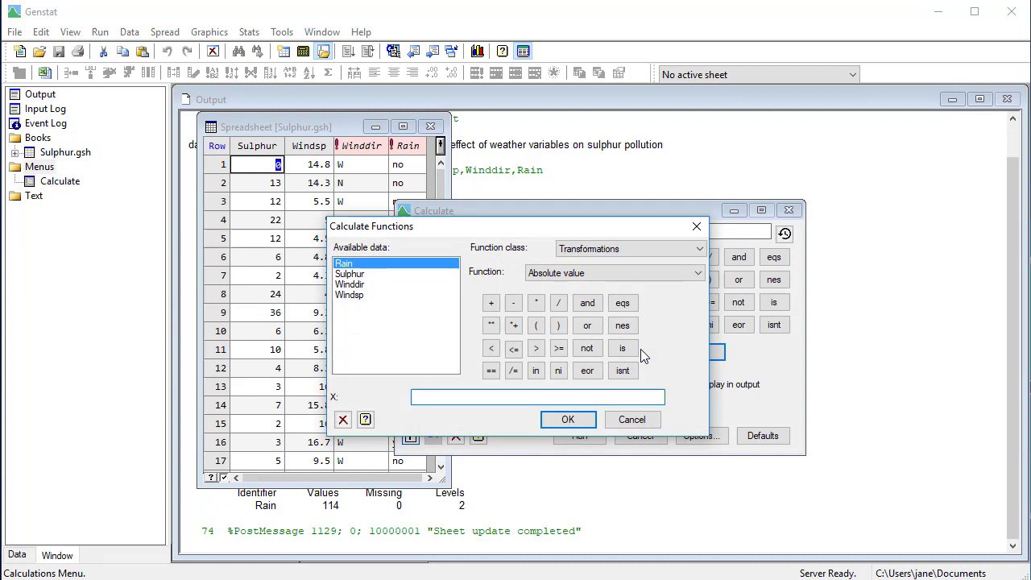
click(698, 251)
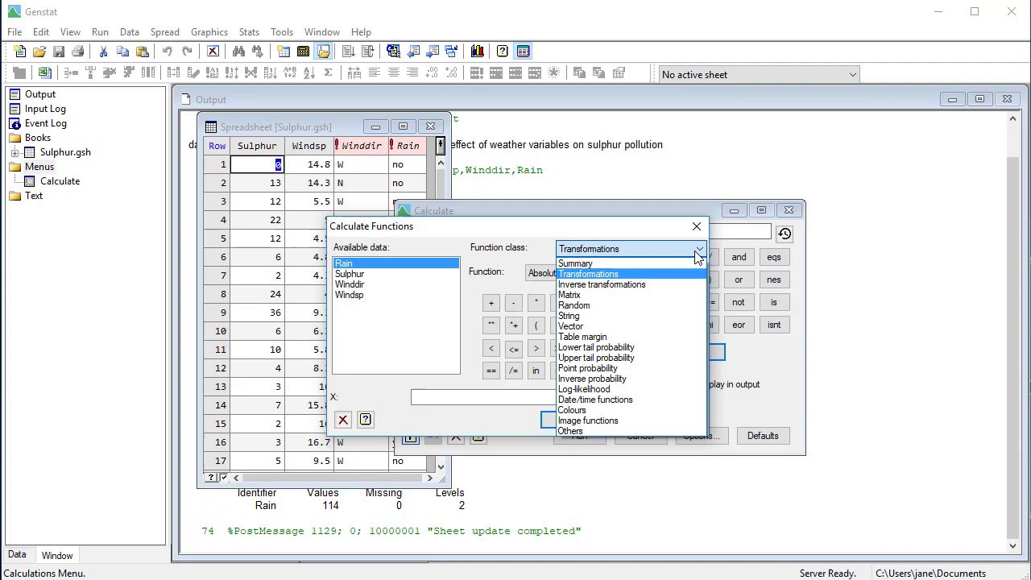
click(696, 250)
click(697, 273)
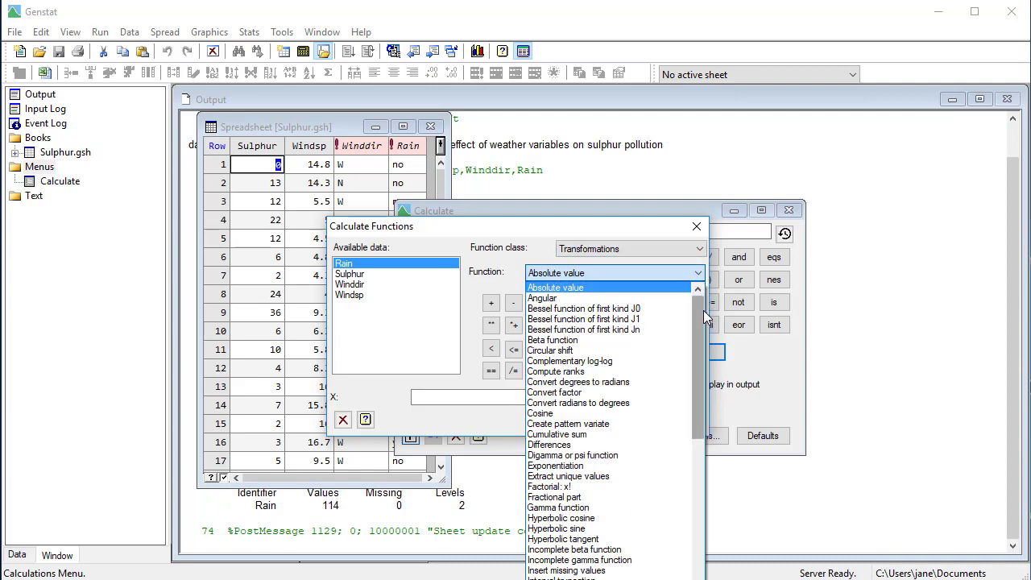
drag(703, 310, 705, 433)
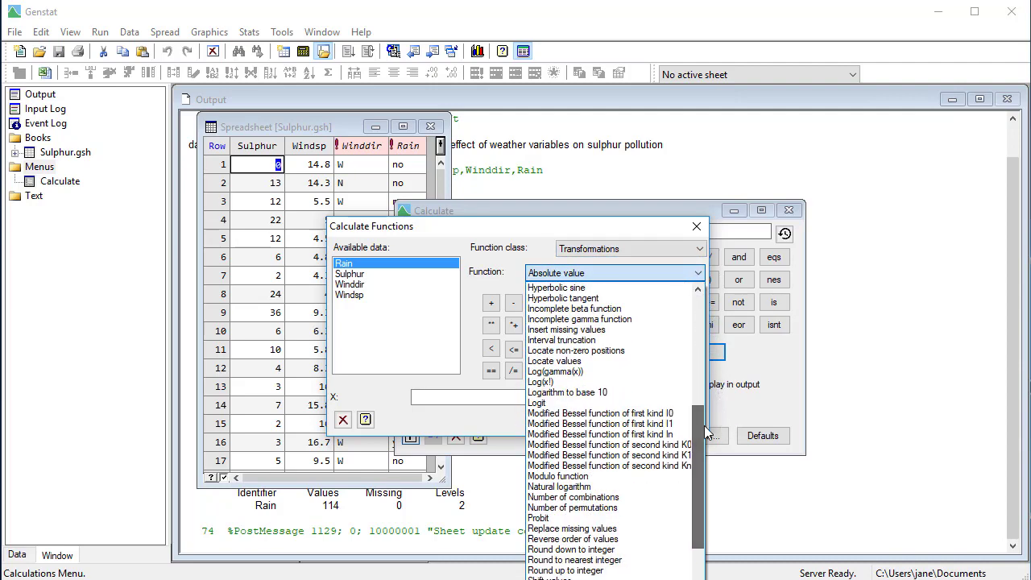
click(636, 392)
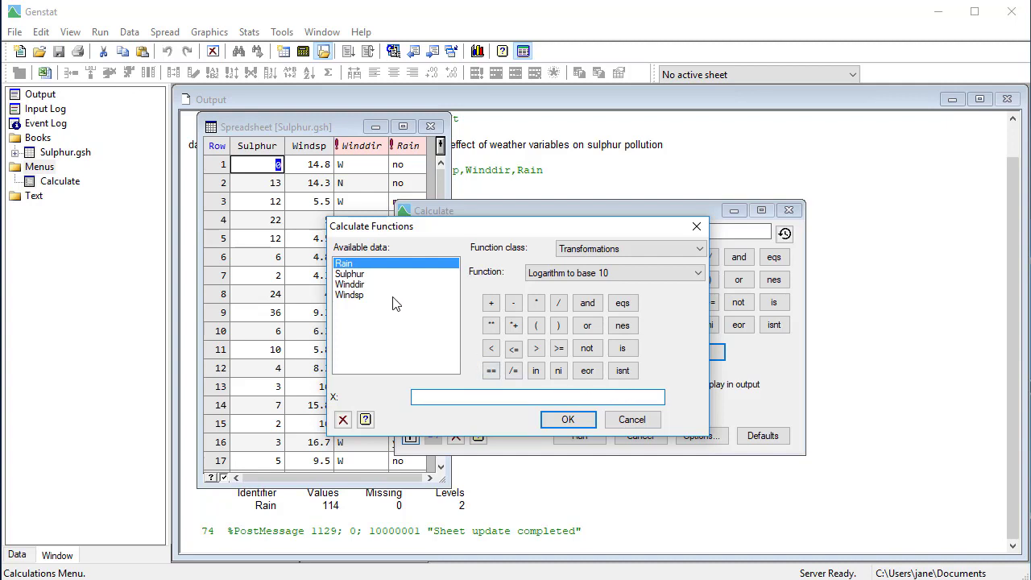
double_click(371, 276)
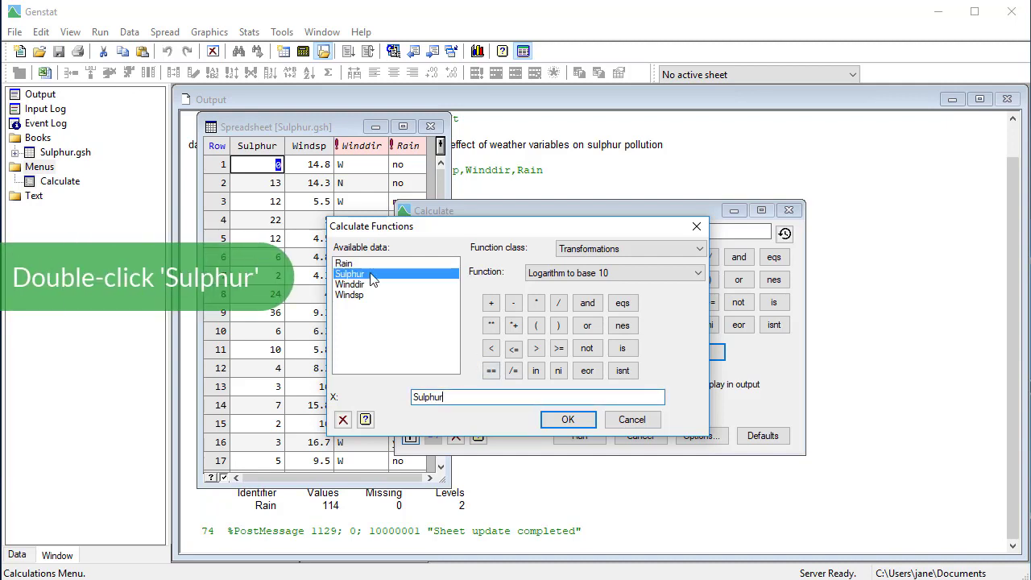
Step: Insert LOG10(Sulphur) into the expression and name the result LogSulphur
click(584, 424)
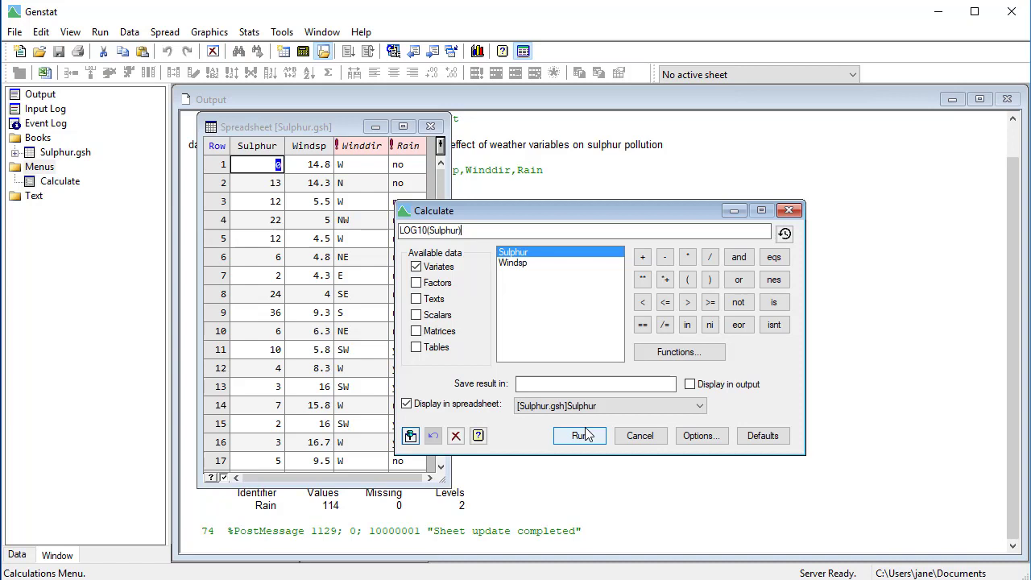
click(525, 384)
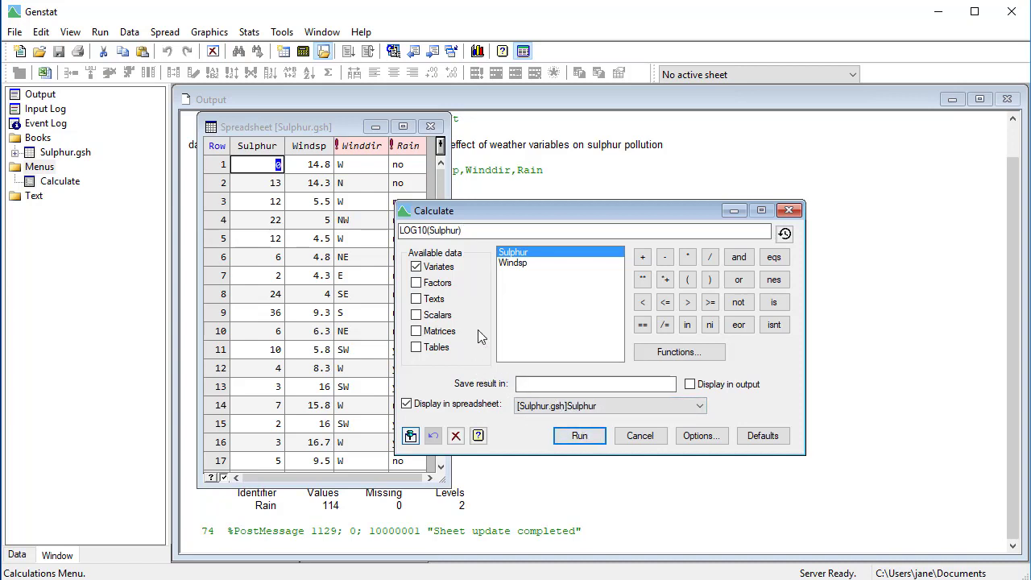
text(LogSu)
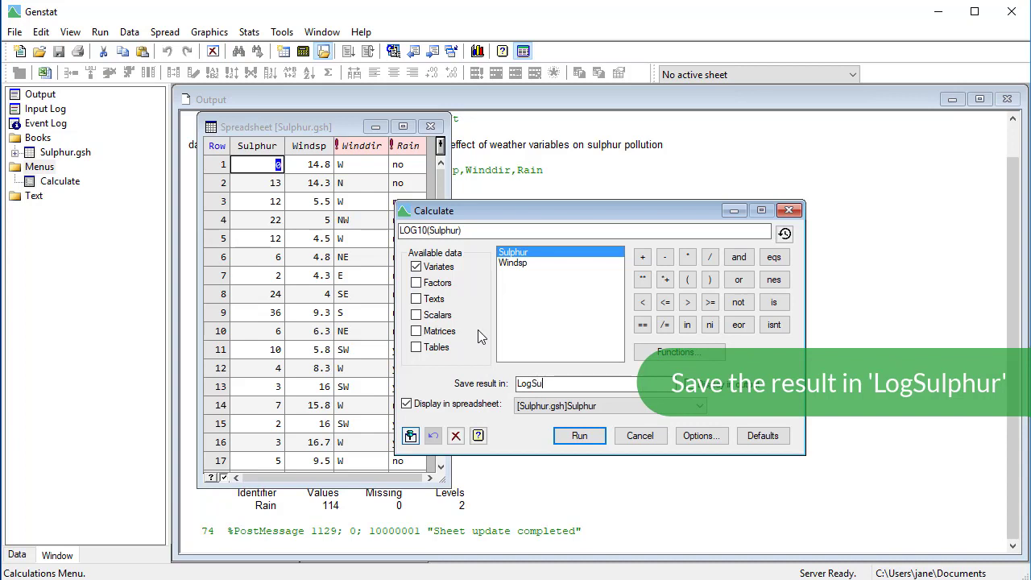
text(lphur)
Step: Run the calculation, widen the spreadsheet to show LogSulphur, and move the warning aside
click(579, 435)
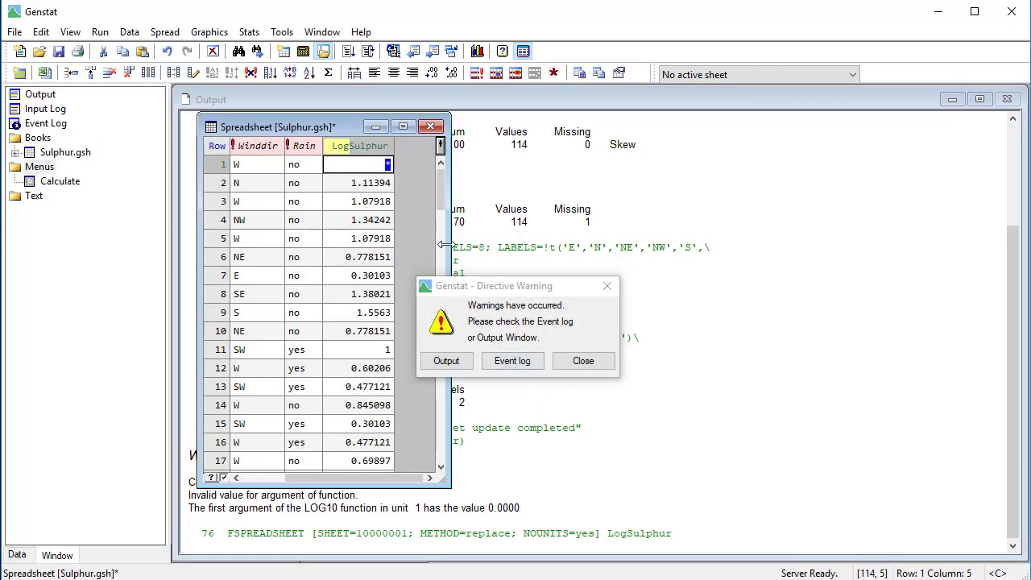
drag(451, 243, 574, 251)
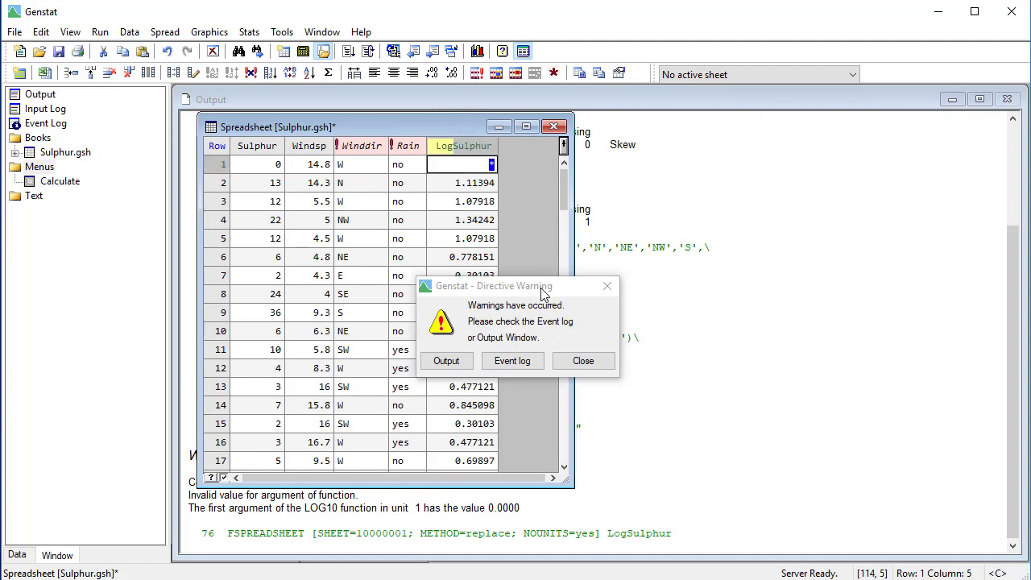
drag(553, 288, 737, 305)
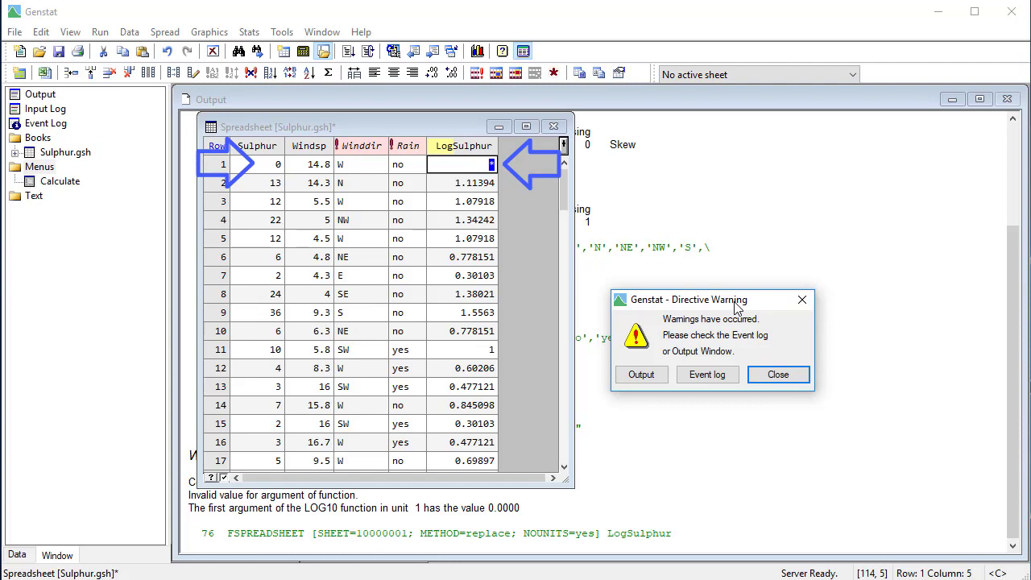
Step: Dismiss the warning to view the output log, then reopen Calculate from the Menus pane
click(659, 376)
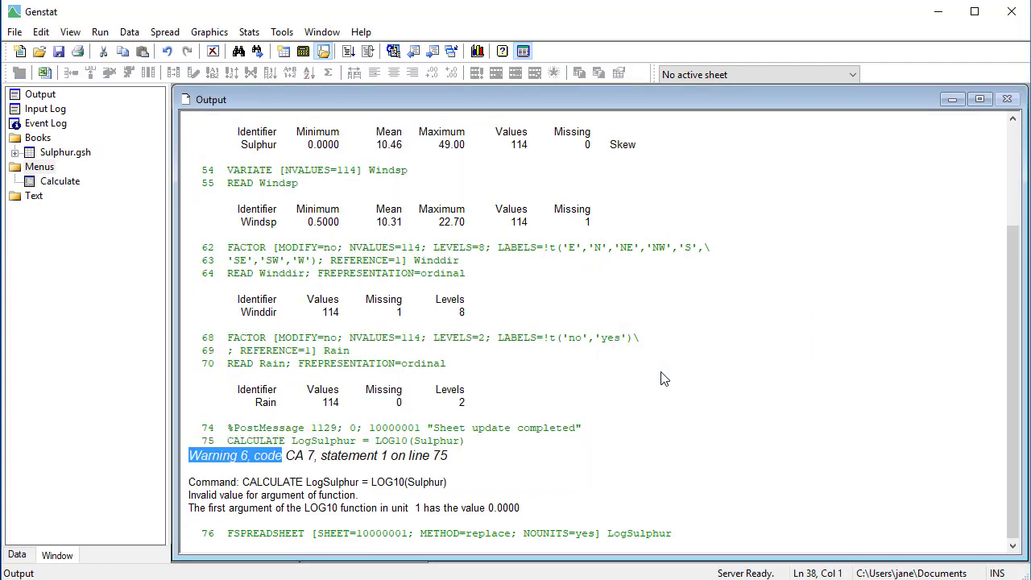
click(662, 379)
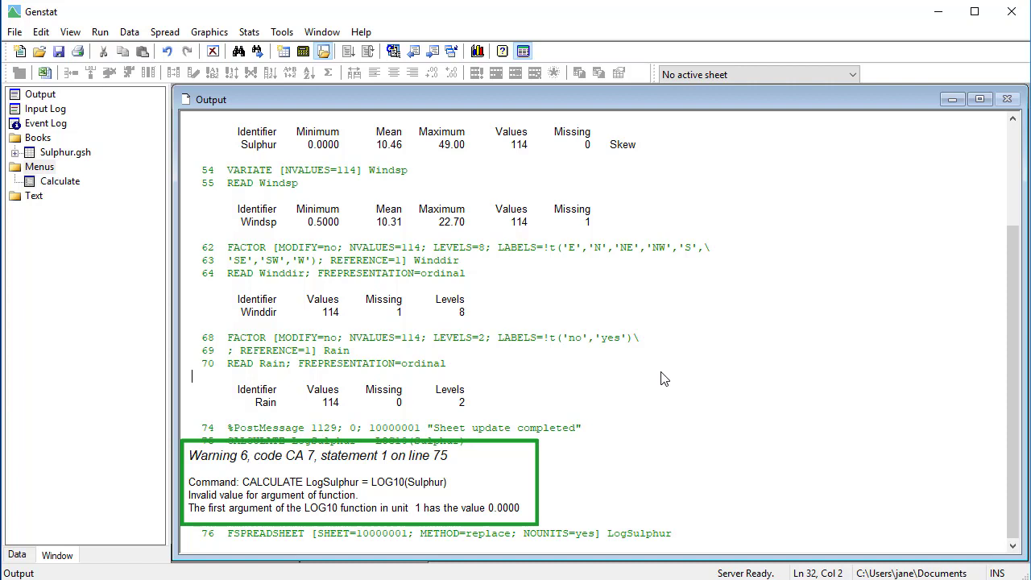
double_click(70, 184)
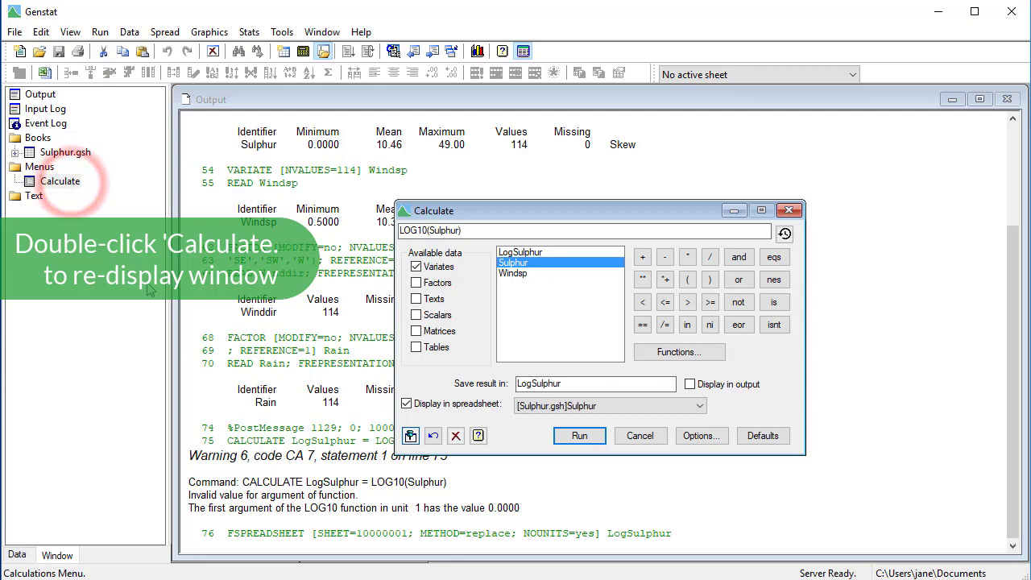
Step: Clear the old fields and build SUM(Sulphur) with the Summary class's Sum values function
click(457, 436)
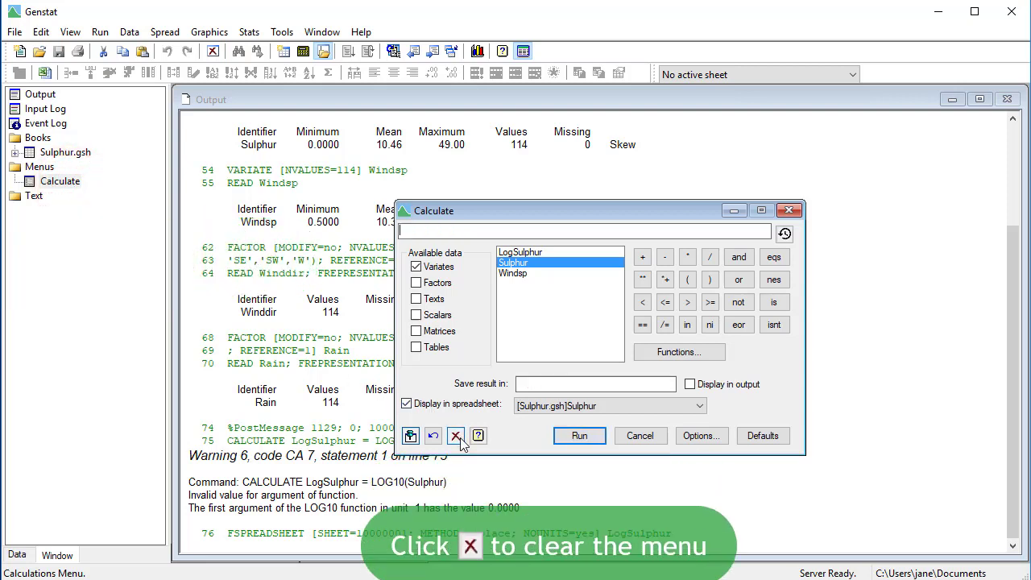
click(662, 356)
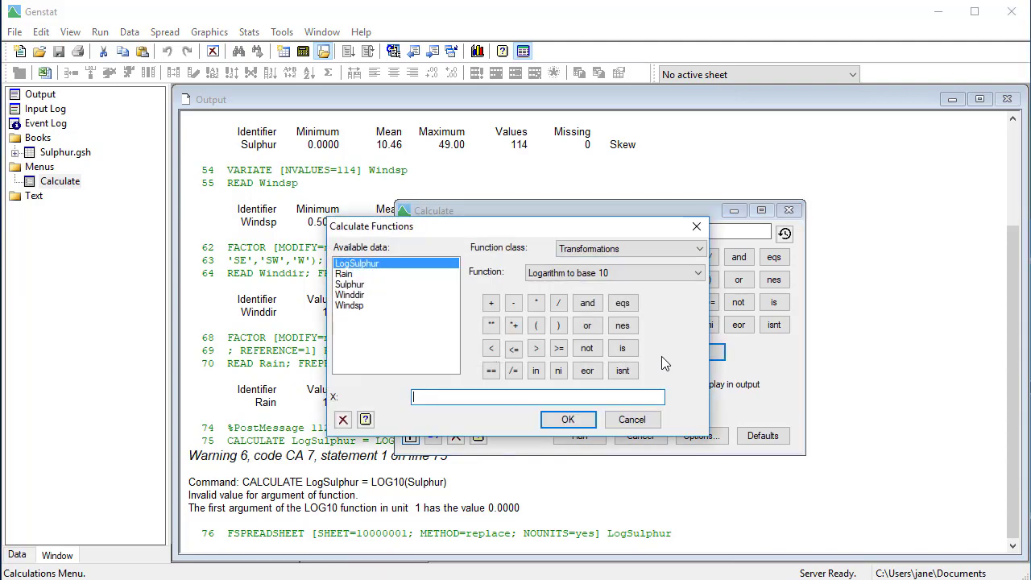
click(682, 254)
click(680, 264)
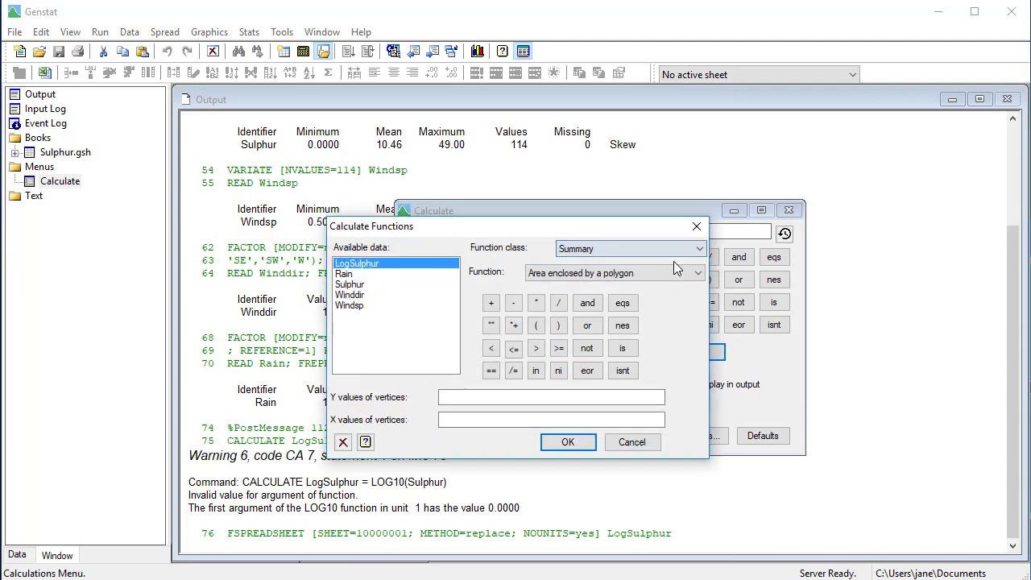
click(697, 272)
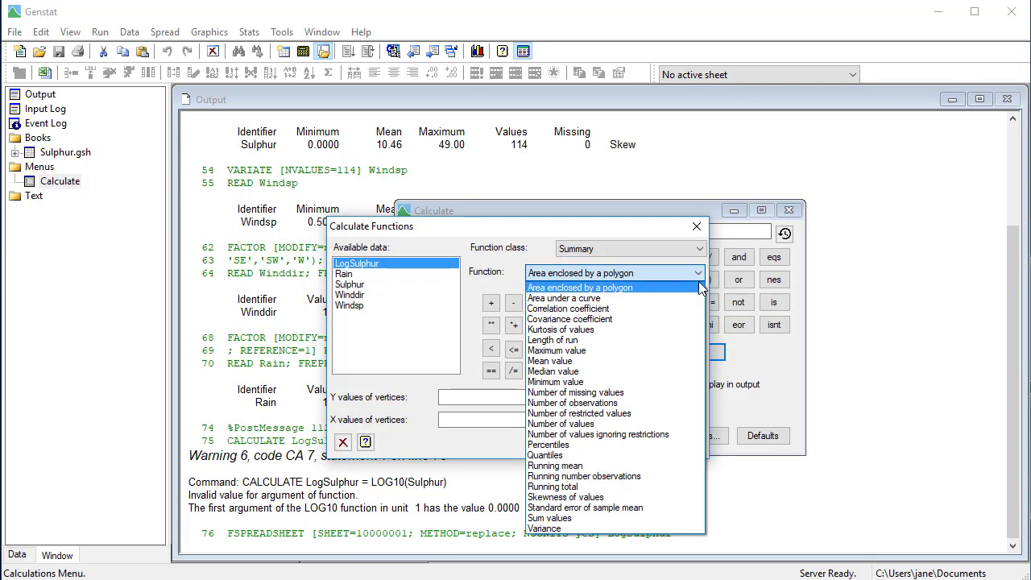
click(644, 518)
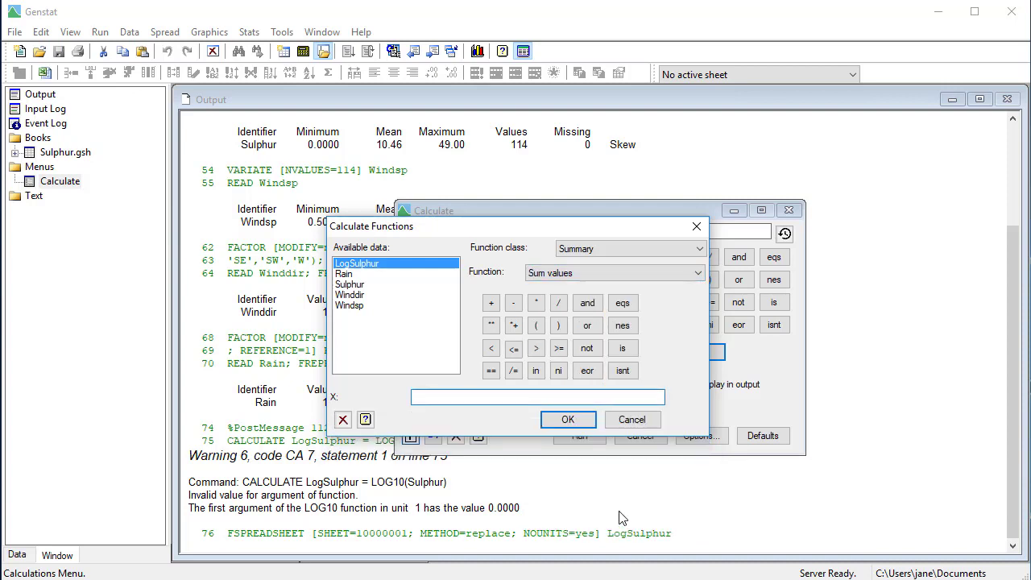
double_click(373, 290)
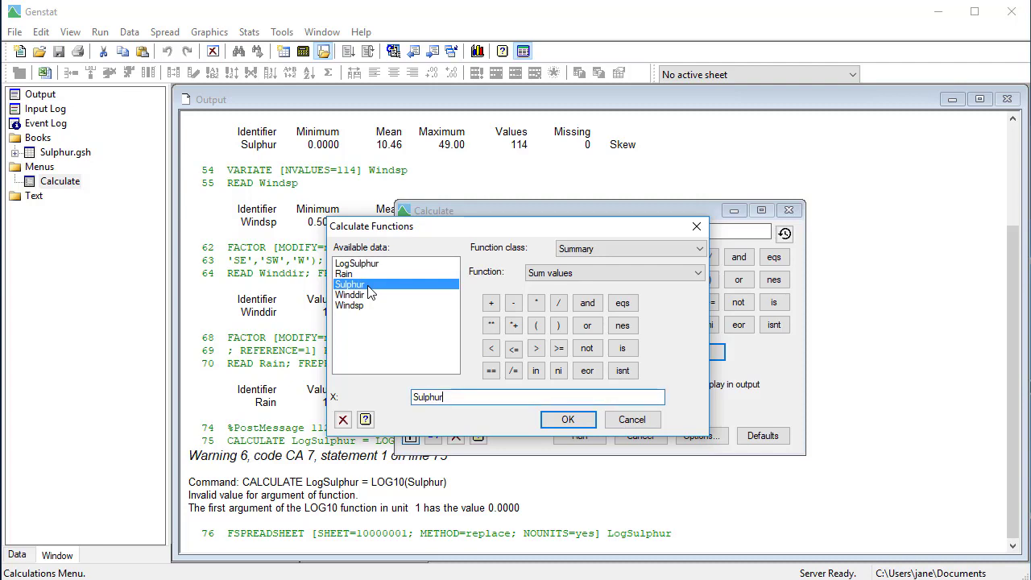
click(570, 419)
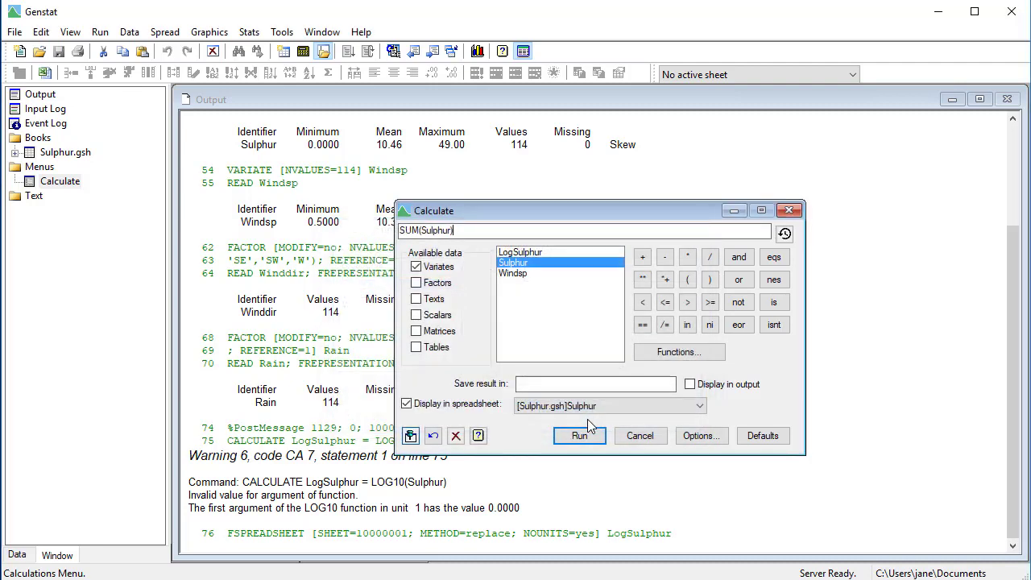
Step: Save the result as TotalSulphur, turn off spreadsheet display, and run the sum
click(562, 384)
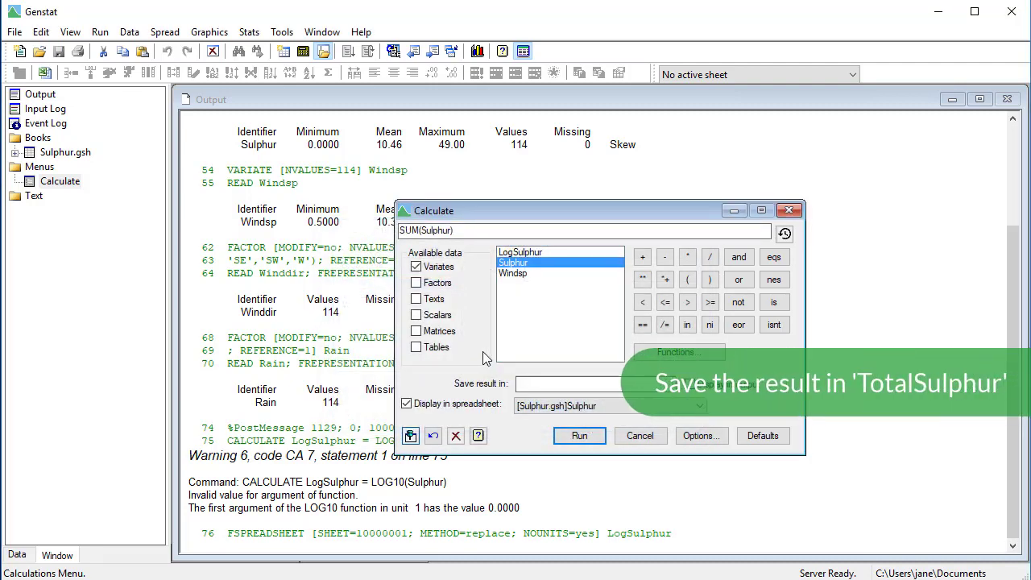
text(TotalSulphur)
click(553, 406)
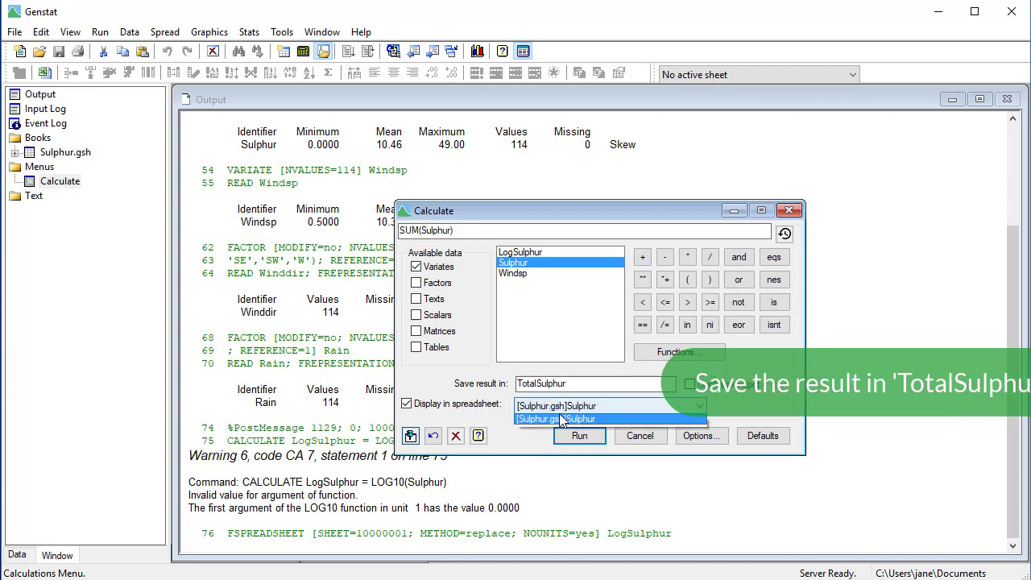
click(564, 421)
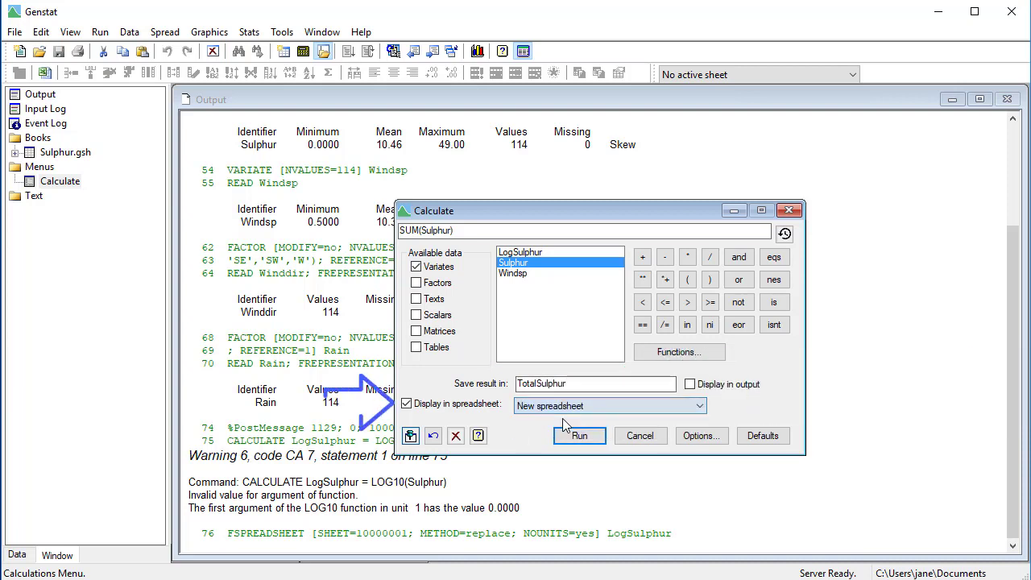
click(407, 405)
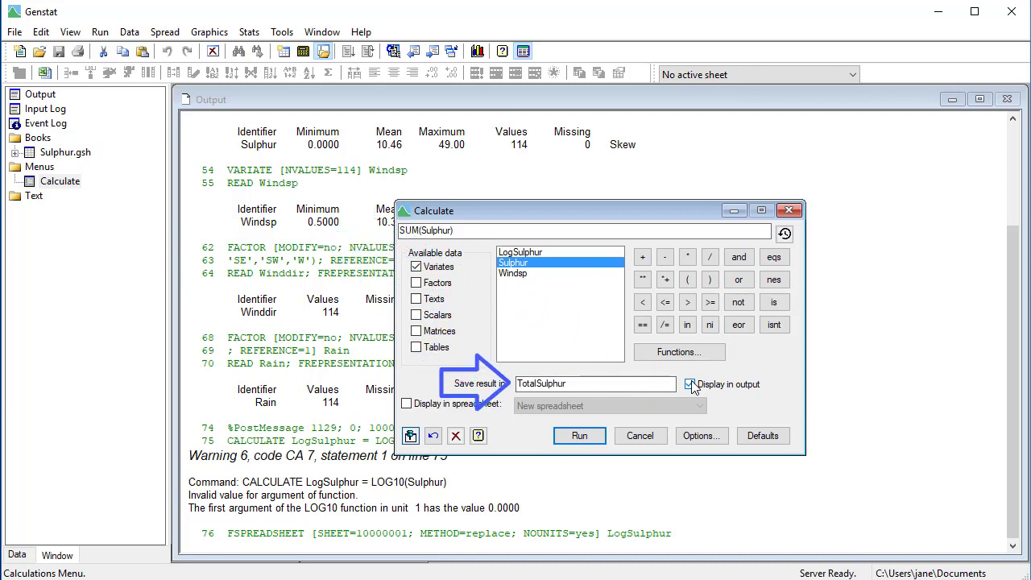
click(579, 436)
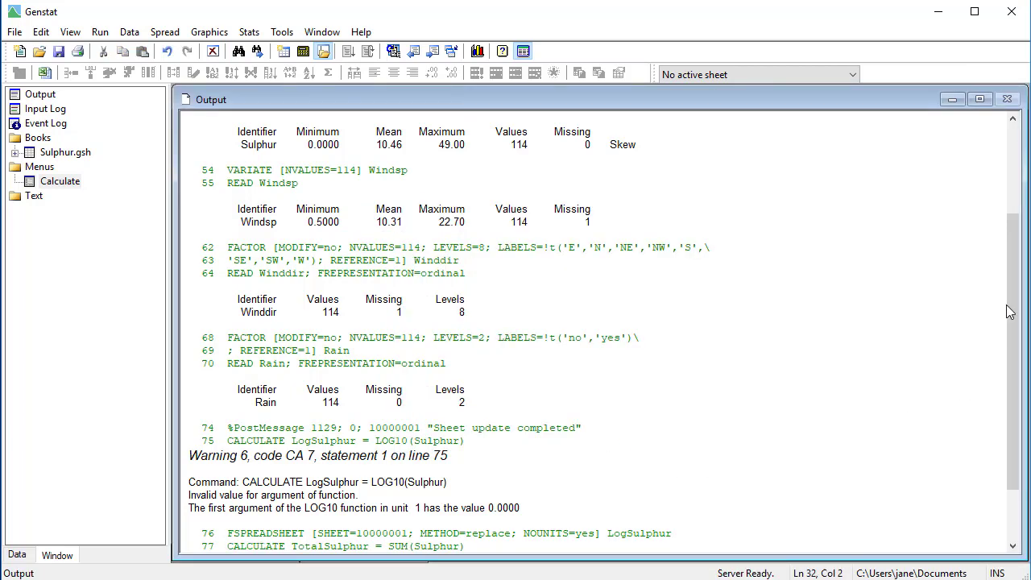